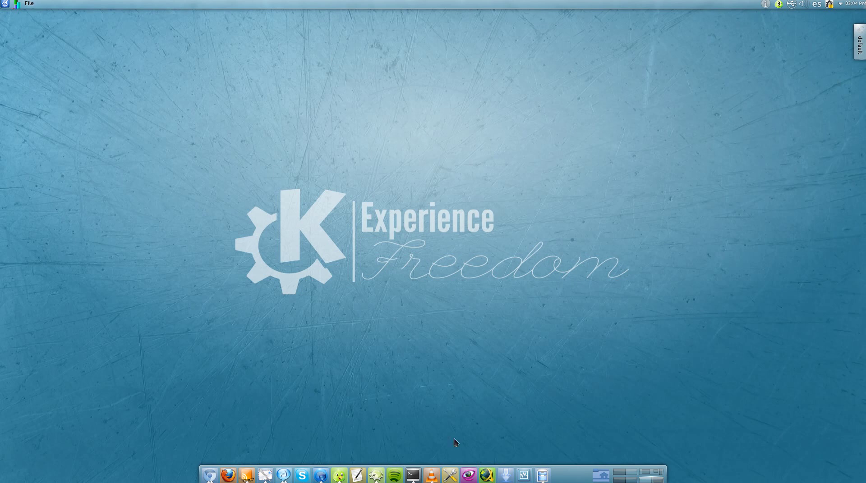
# - Bring up VLC and resume playing the actionSearch.ogv recording, letting it run to about 1:24
pyautogui.click(431, 475)
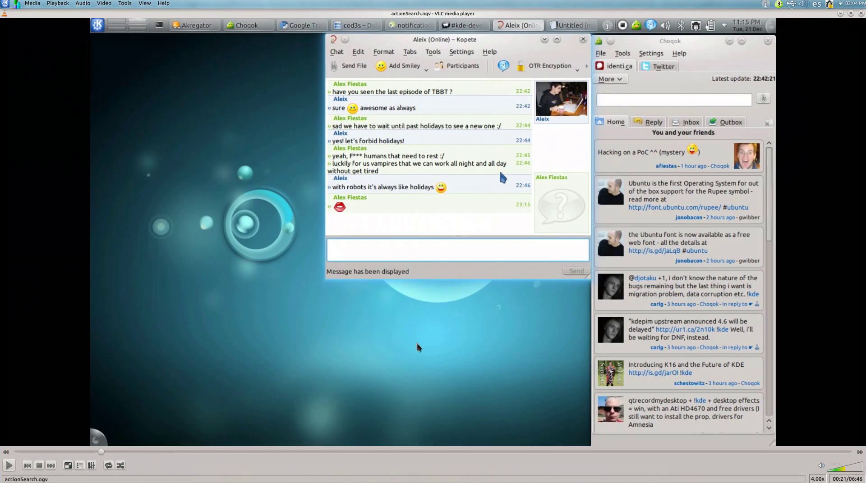
pyautogui.click(10, 466)
# - Pause the actionSearch.ogv recording in VLC
pyautogui.click(10, 466)
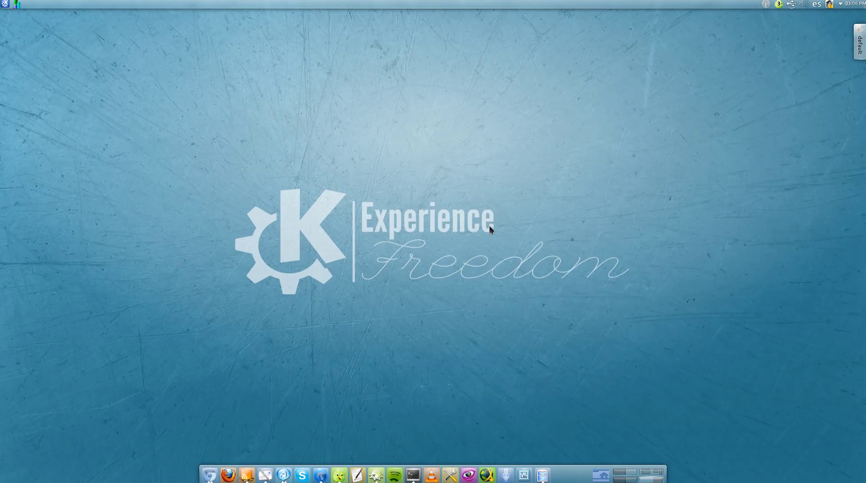
# - Open Dolphin on the Home folder and select watched.txt
pyautogui.hotkey('alt', 'F2')
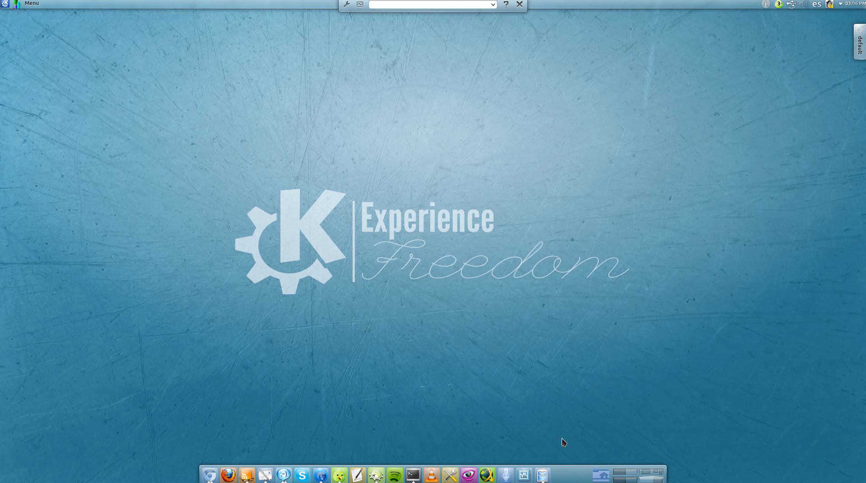
pyautogui.click(546, 471)
pyautogui.click(470, 284)
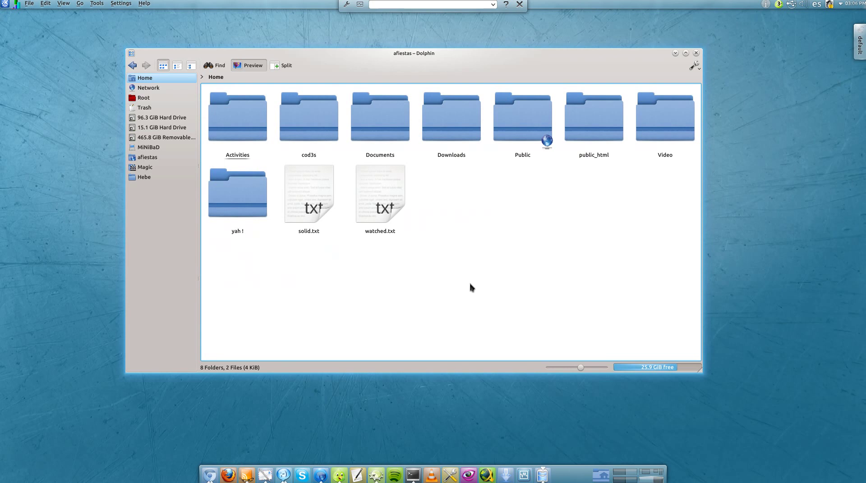
pyautogui.moveTo(392, 294); pyautogui.dragTo(384, 164)
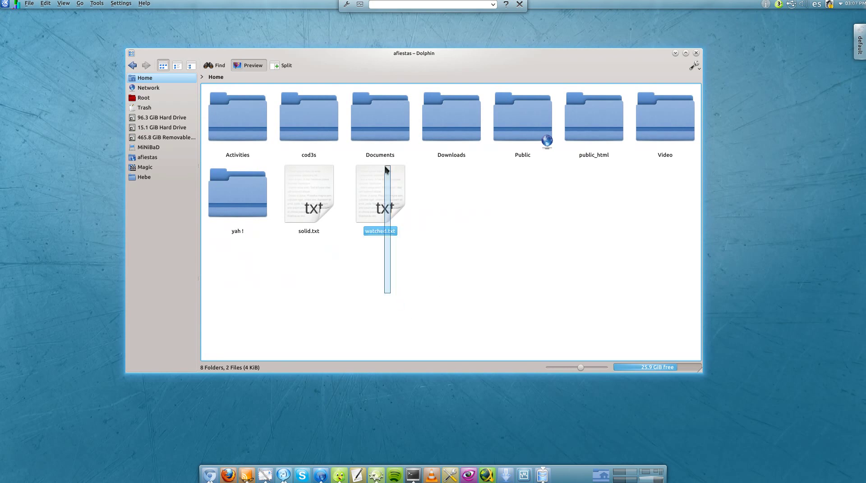
# - Rename watched.txt to meh.txt through KRunner's rename action
pyautogui.hotkey('alt', 'F2')
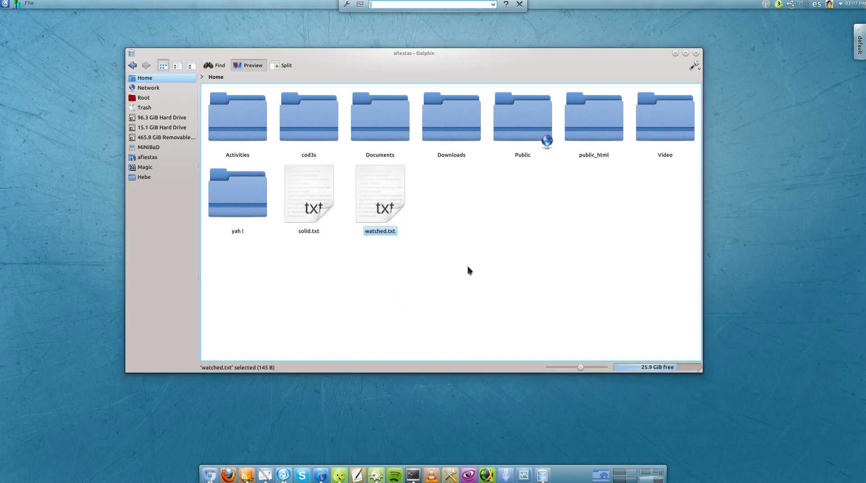
pyautogui.write('rename')
pyautogui.press('Return')
pyautogui.write('meh')
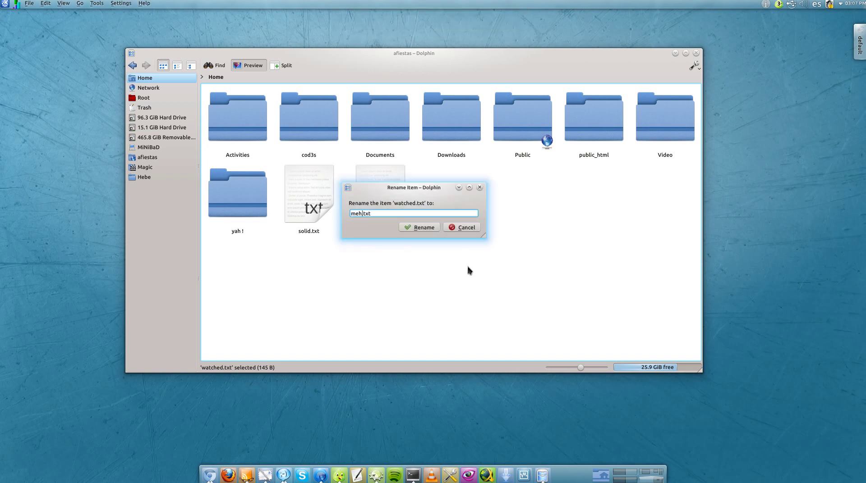
pyautogui.press('Return')
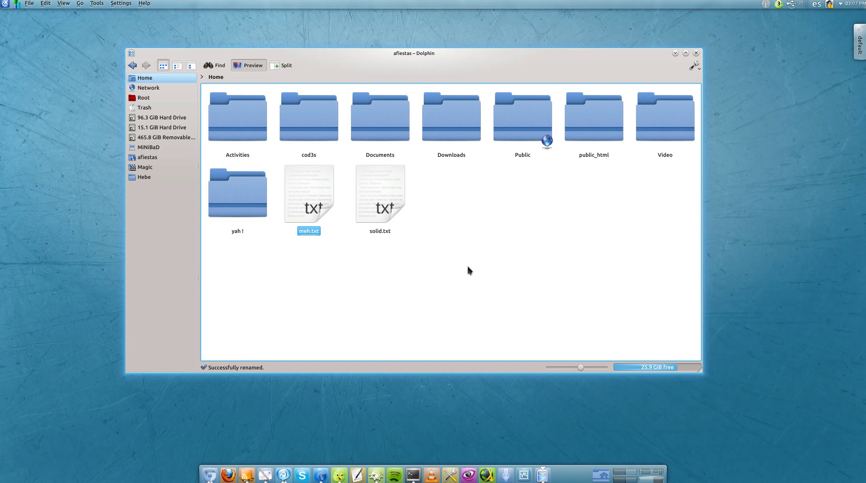
# - Run Dolphin's Undo: Rename from KRunner to restore watched.txt
pyautogui.hotkey('alt', 'F2')
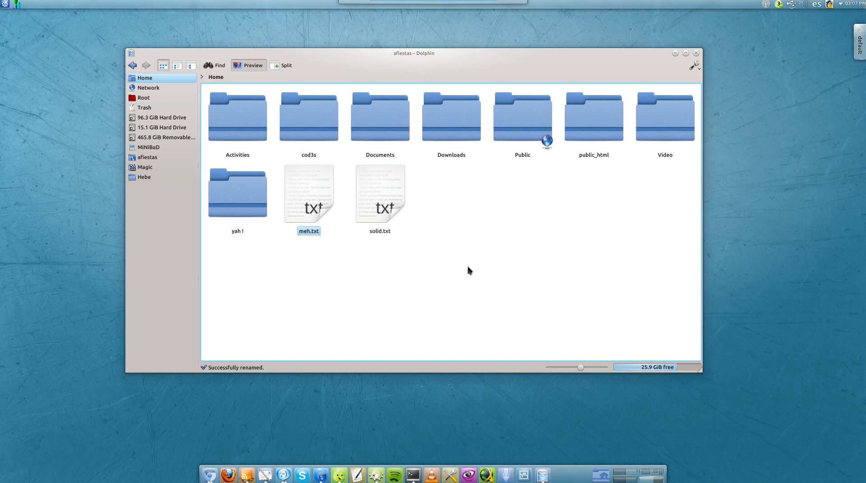
pyautogui.write('undo')
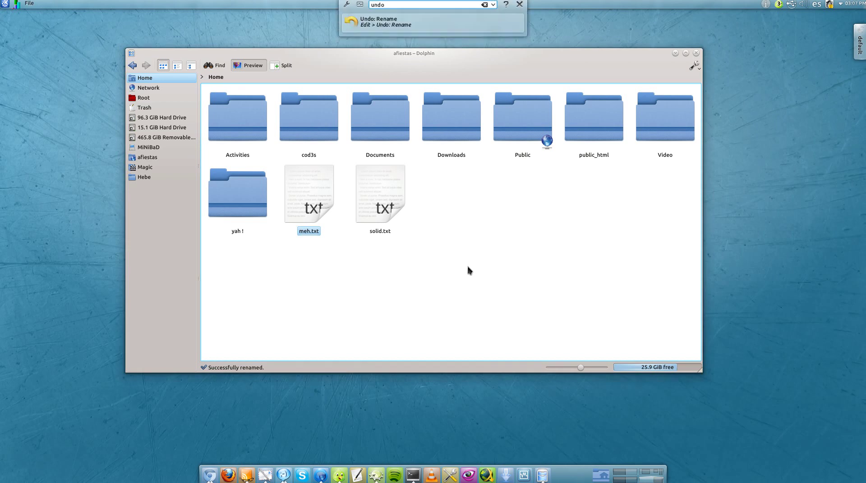
pyautogui.press('Return')
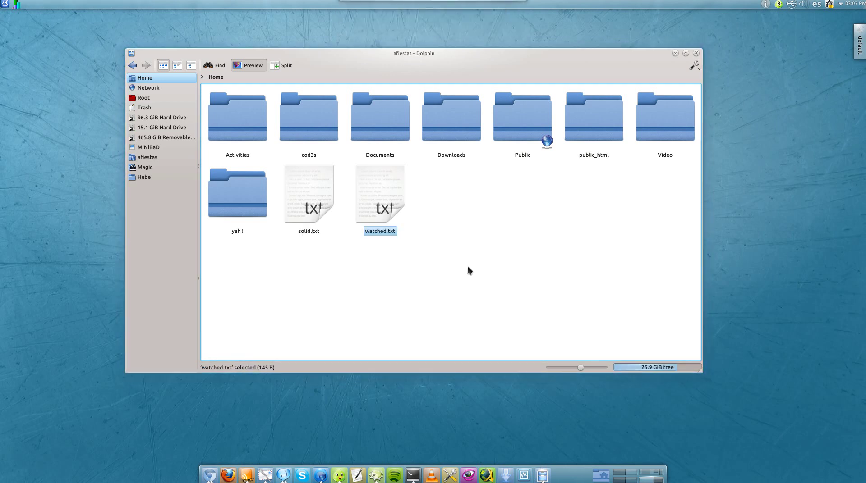
# - Create a new folder named 'yay!' via KRunner's Folder... action
pyautogui.hotkey('alt', 'F2')
pyautogui.write('Folder')
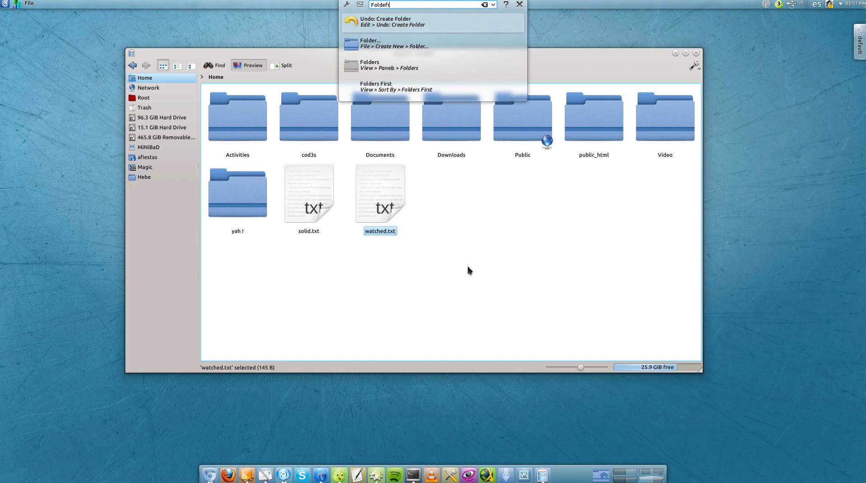
pyautogui.press('Down')
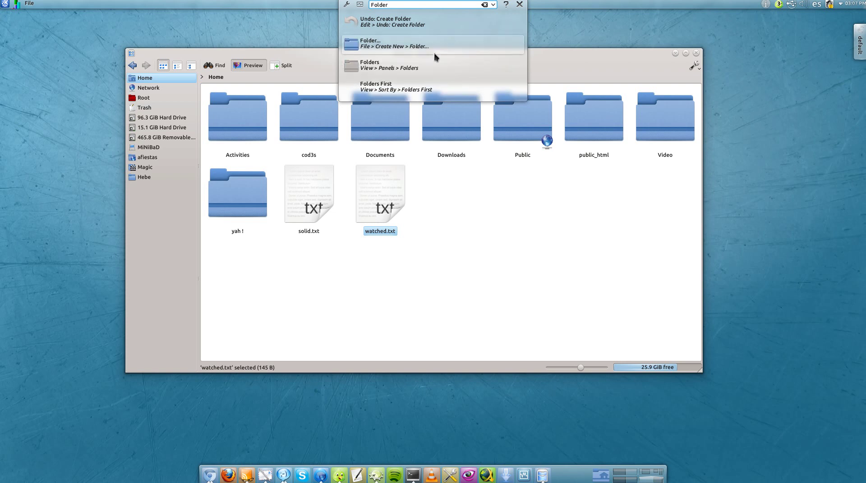
pyautogui.click(418, 45)
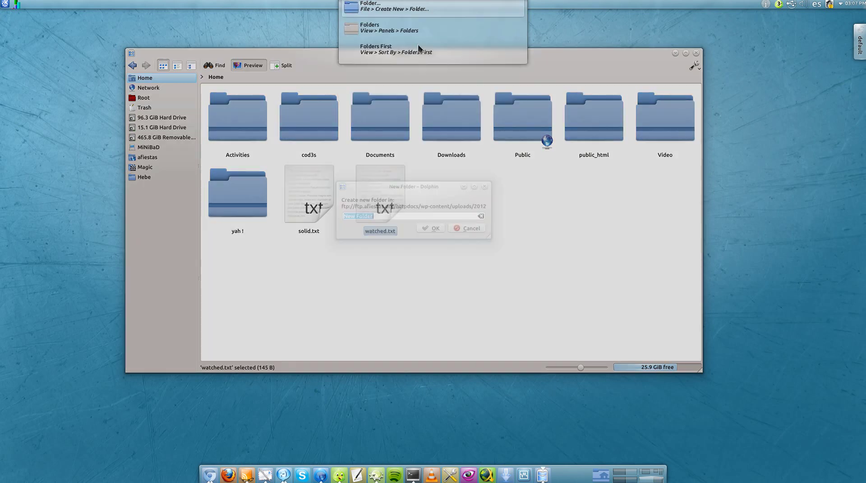
pyautogui.write('yay!')
pyautogui.press('Return')
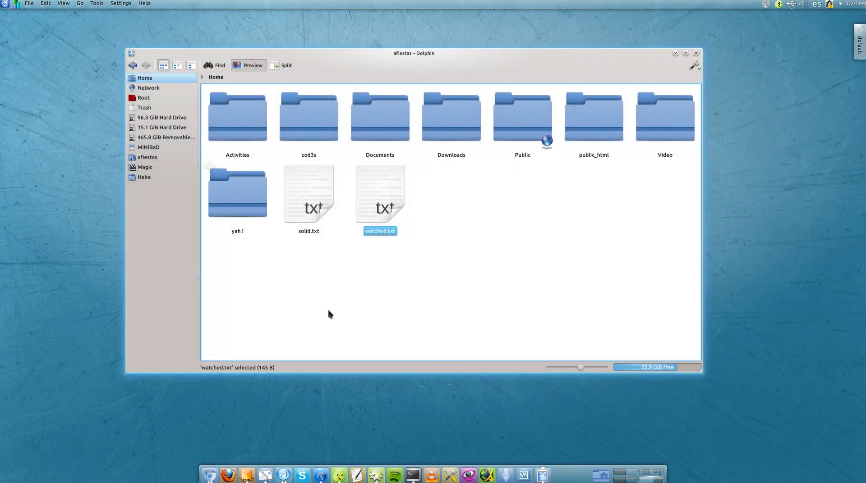
# - Bring Choqok to the front, mark one post read, and return to the identi.ca timeline
pyautogui.click(471, 302)
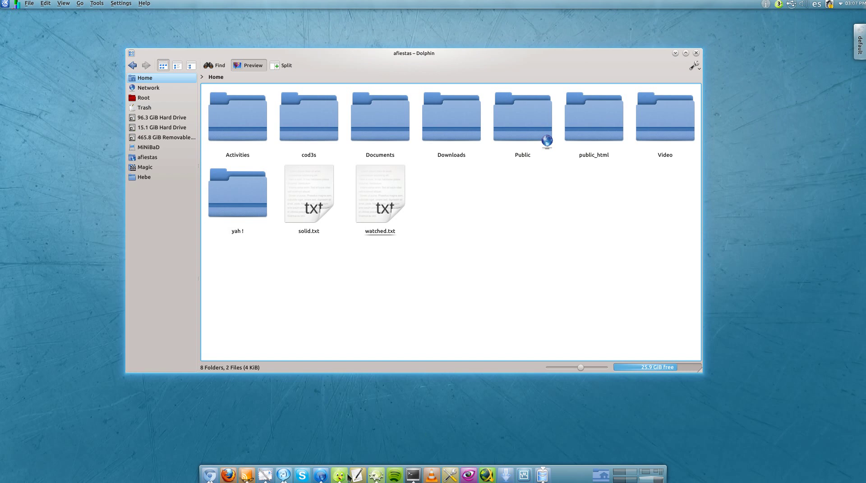
pyautogui.moveTo(339, 476)
pyautogui.click(334, 437)
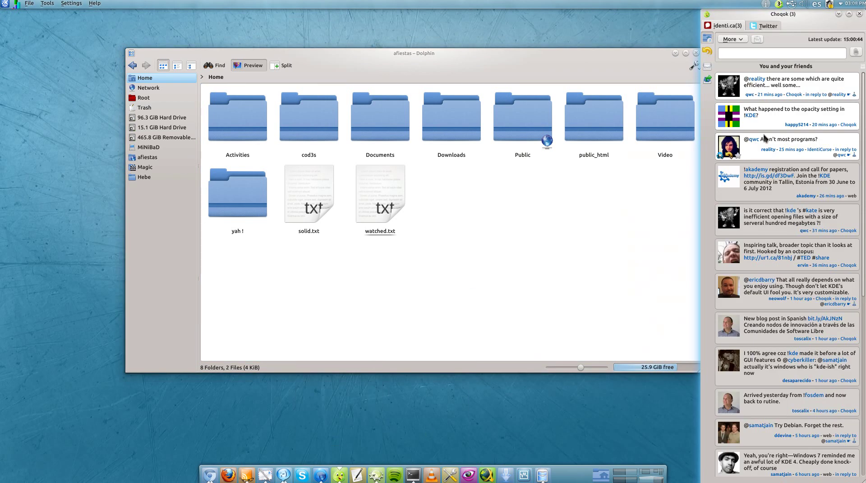
pyautogui.click(778, 144)
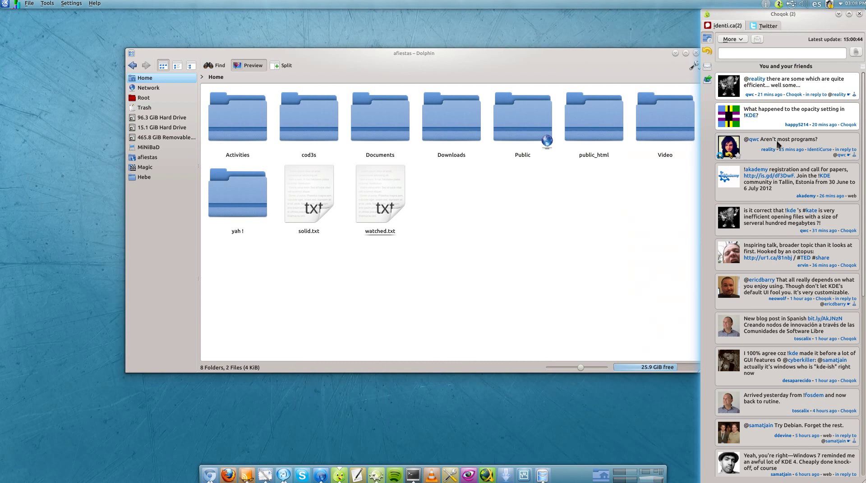
pyautogui.click(773, 25)
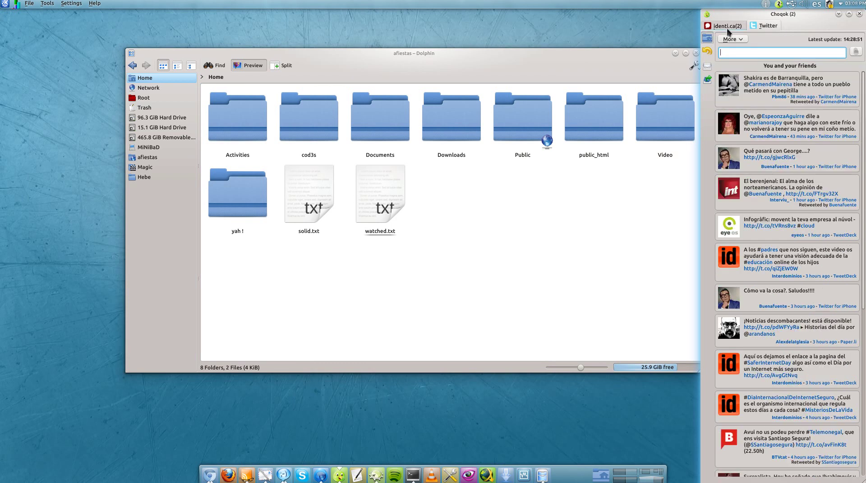
pyautogui.click(726, 26)
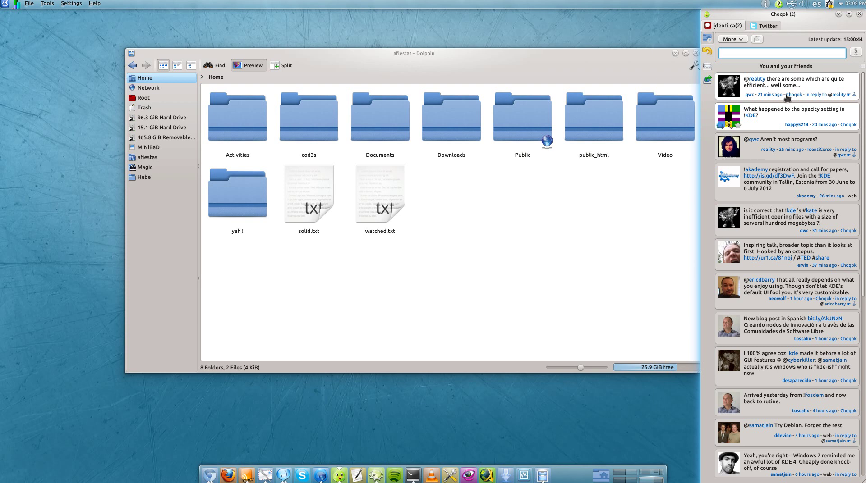
# - Run Choqok's Mark All As Read action from KRunner
pyautogui.hotkey('alt', 'F2')
pyautogui.write('Mark')
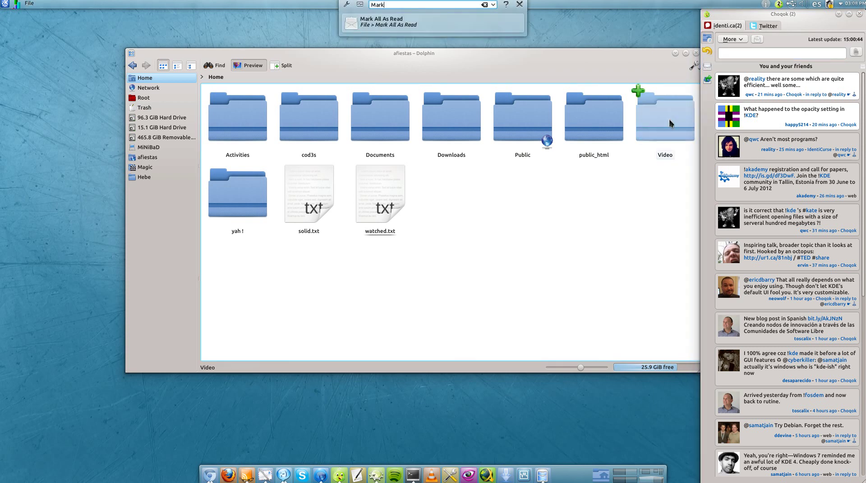
pyautogui.press('Return')
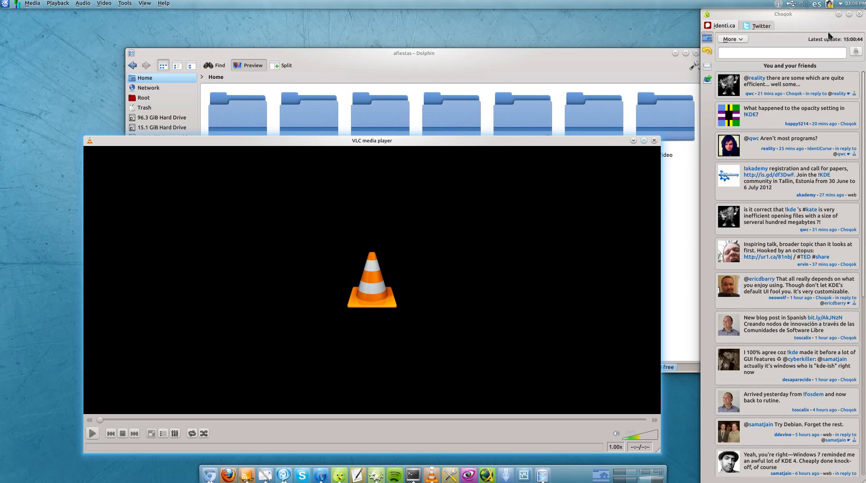
pyautogui.click(654, 140)
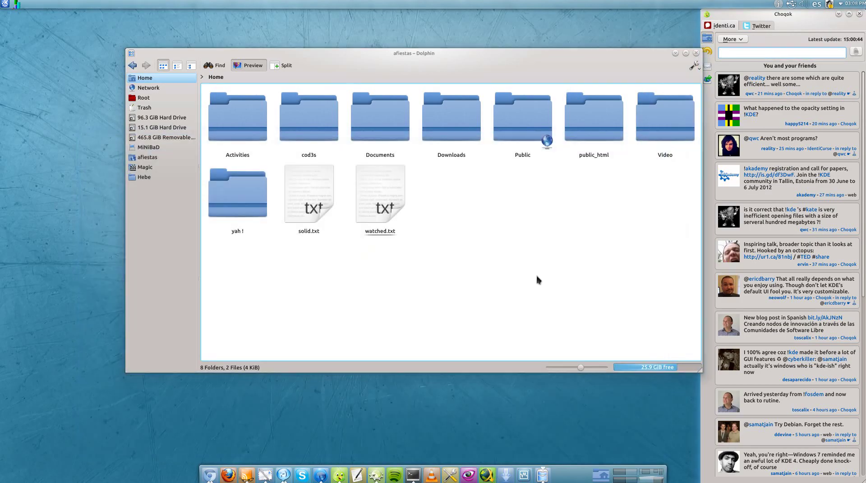